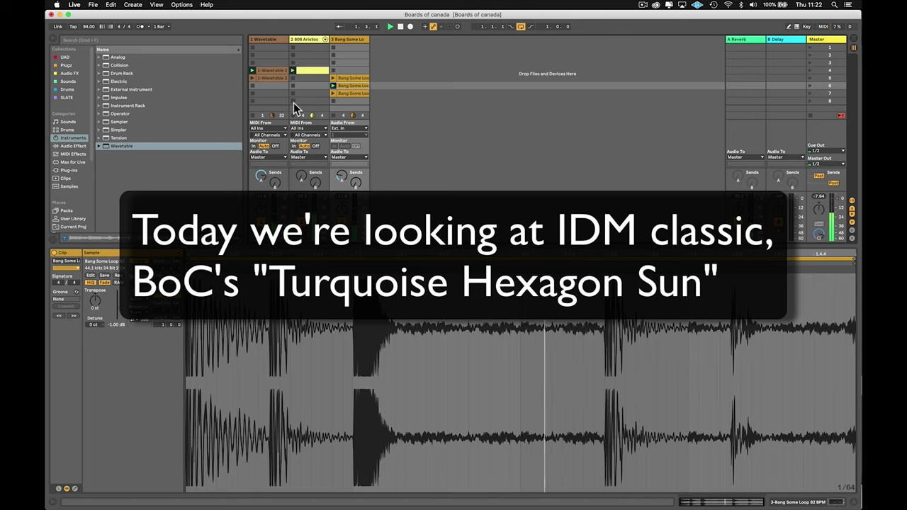
Step: Locate the original Bang Some Loop 82 BPM.aif in the Chop and Swing pack, load it into scene 3 of the loop track and audition it
right_click(358, 79)
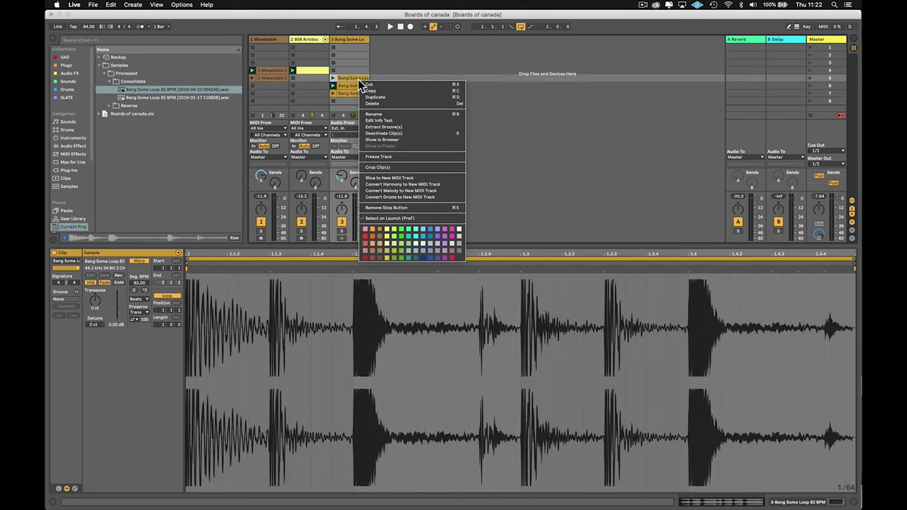
left_click(365, 138)
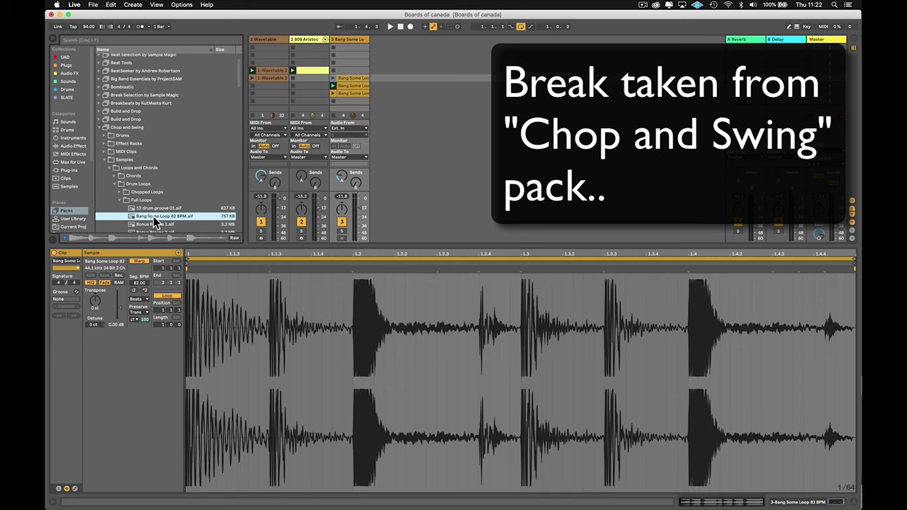
left_click_drag(153, 216, 348, 62)
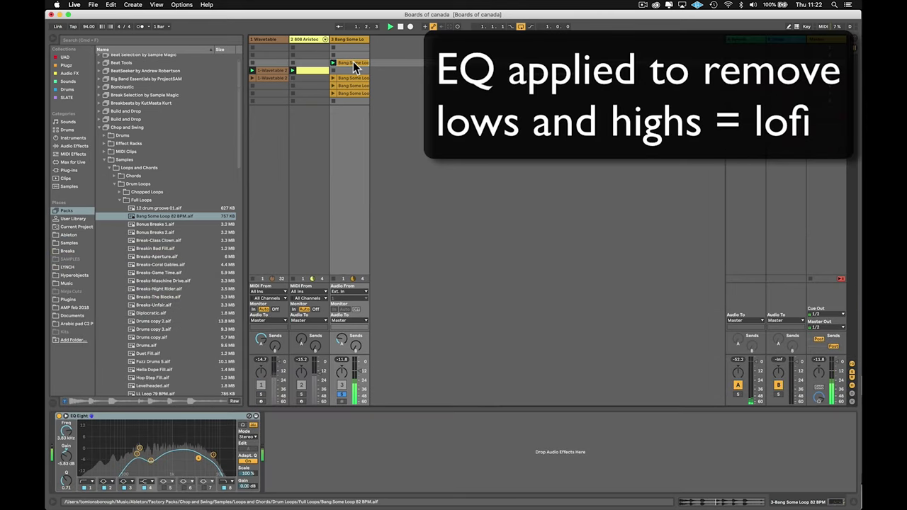
key("space")
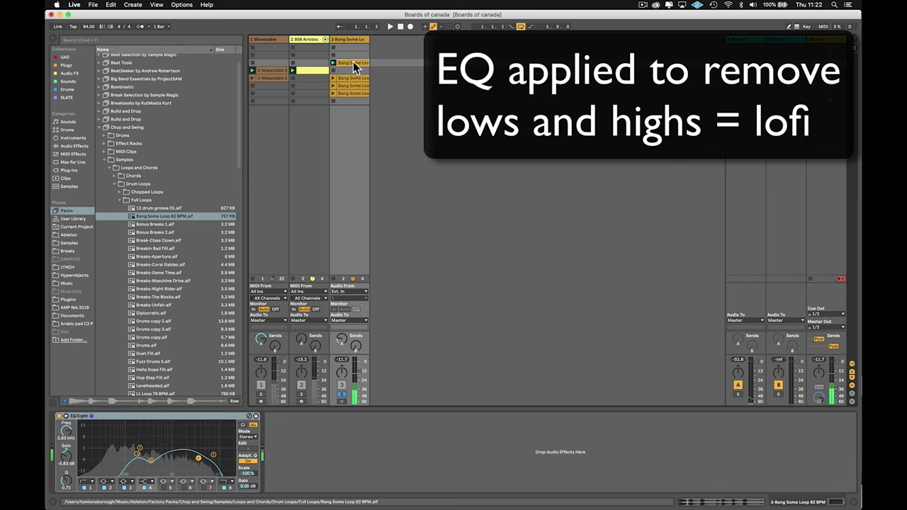
Step: Copy the scene 3 loop clip to the start of its track in the Arrangement view and play the track back from the arrangement
left_click(353, 62)
key("Tab")
left_click_drag(353, 62, 253, 142)
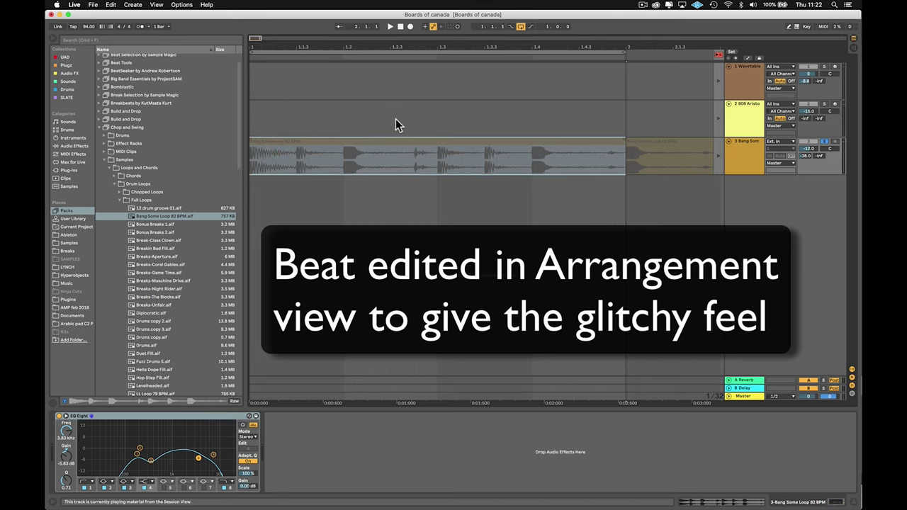
left_click(720, 159)
key("space")
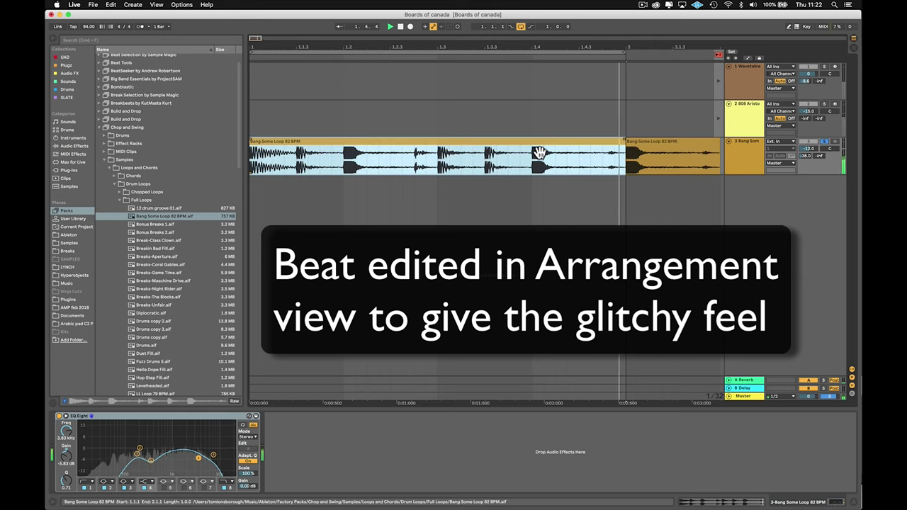
key("space")
Step: Duplicate the loop's 0.0.2-long slice from 1.2.2 to 1.2.4 twice in succession and listen to the edit
left_click(413, 154)
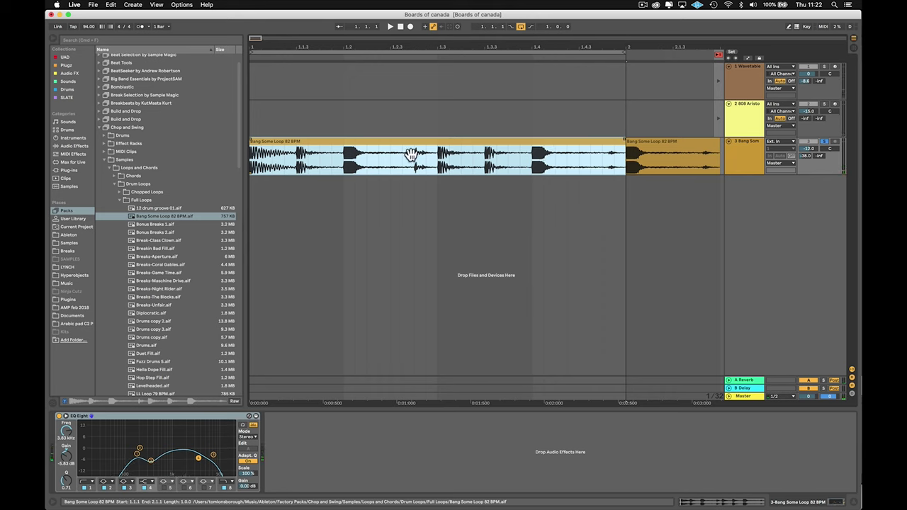
left_click_drag(368, 161, 417, 161)
key("super+d")
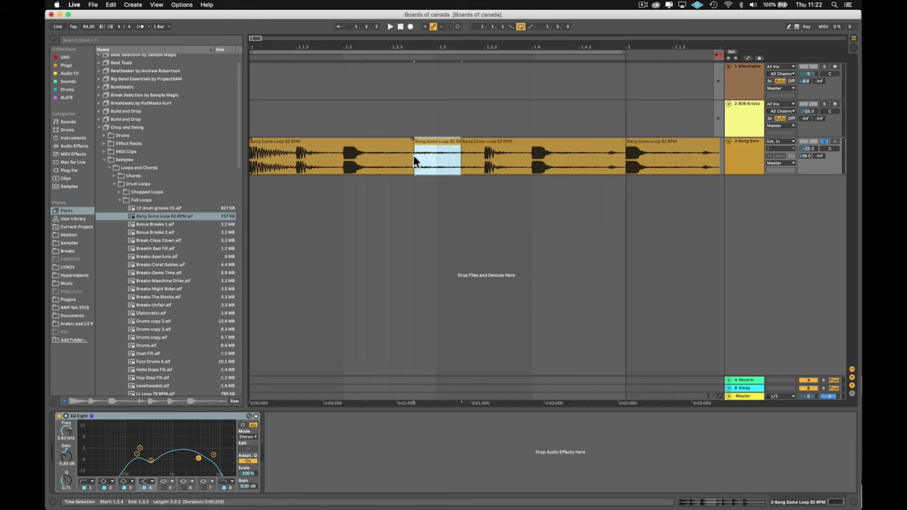
key("super+d")
left_click(331, 149)
key("space")
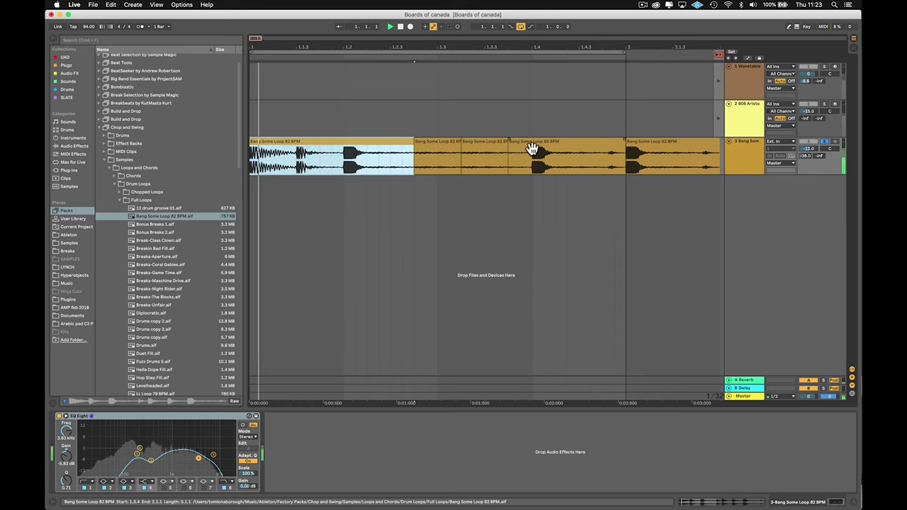
key("space")
Step: Repeat short slices of the loop across its last beat, and consolidate all slices of the first bar into one clip
left_click_drag(532, 144, 590, 142)
key("space")
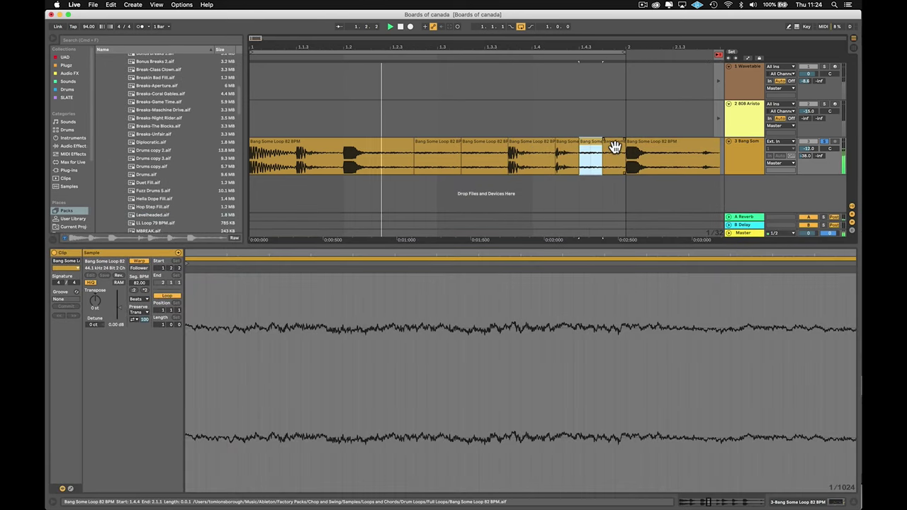
left_click(614, 148)
left_click(353, 148, "shift")
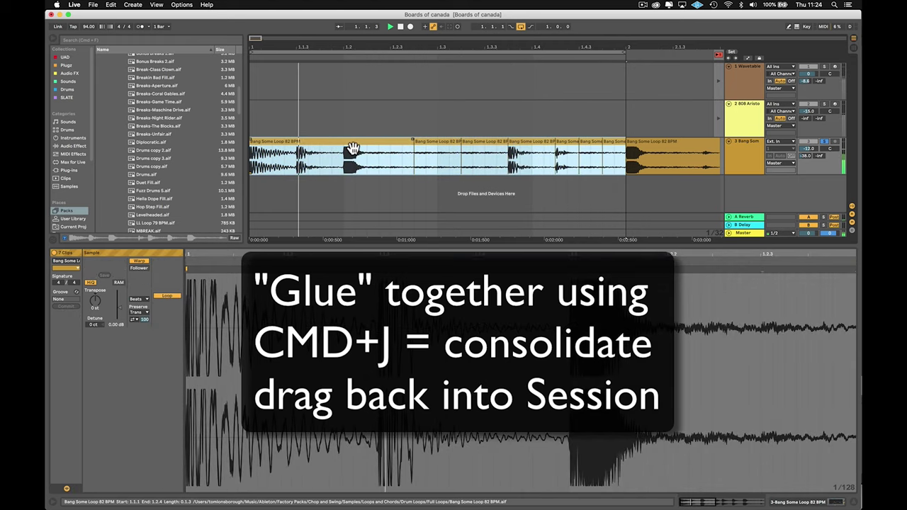
key("super+j")
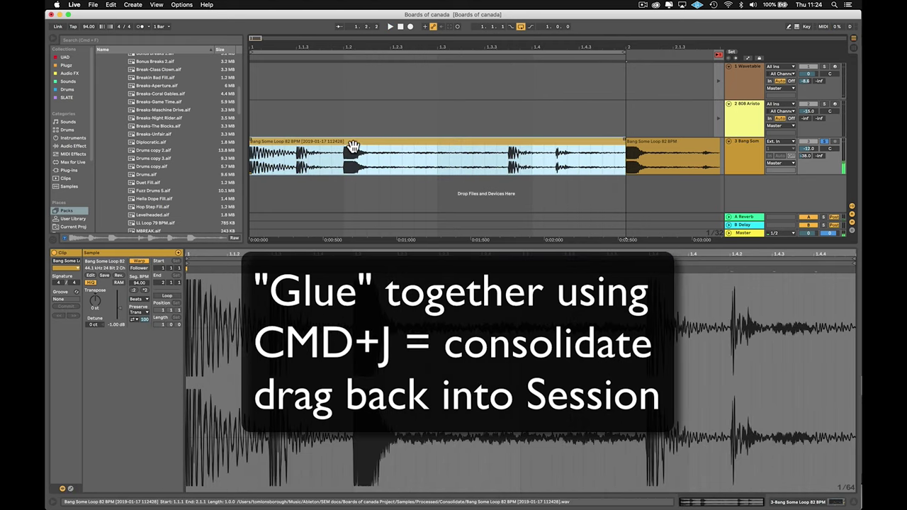
Step: Place the consolidated clip in scene 8 of the Session view loop track, audition it, and launch the scene 6 loop for comparison
key("Tab")
left_click_drag(353, 145, 348, 102)
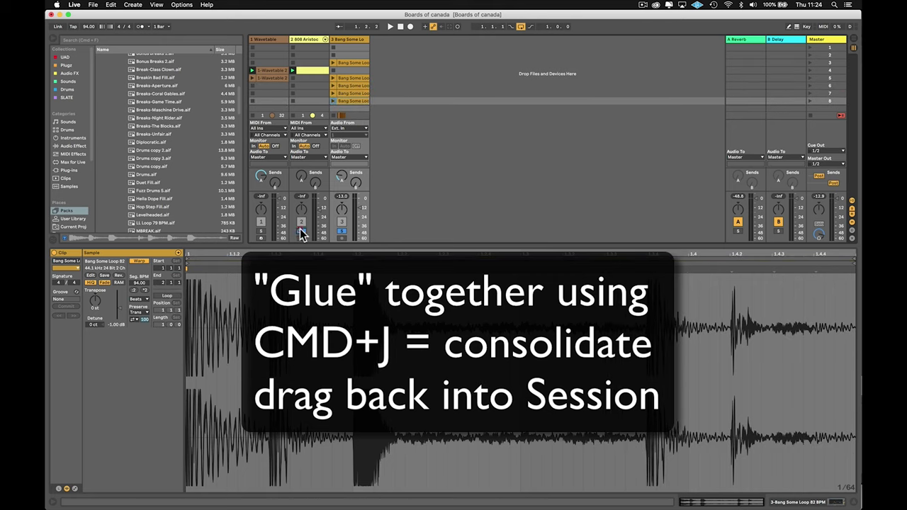
left_click(333, 101)
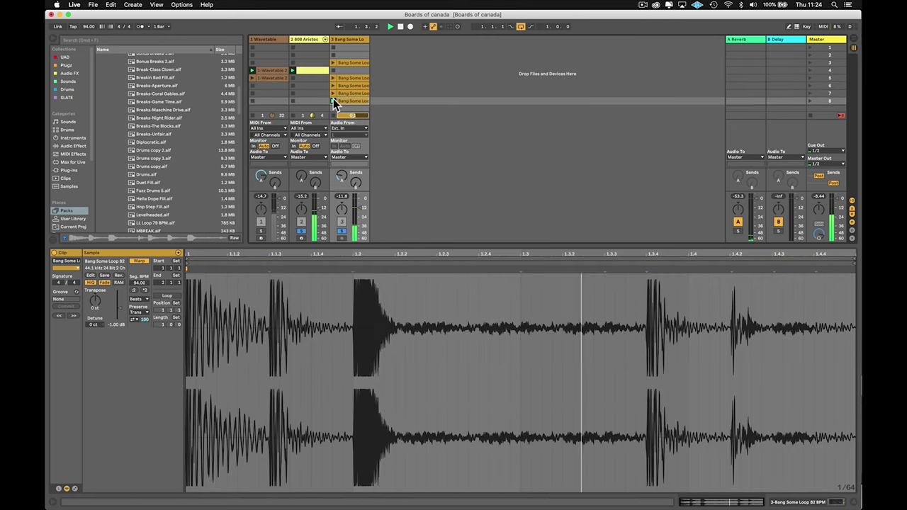
key("space")
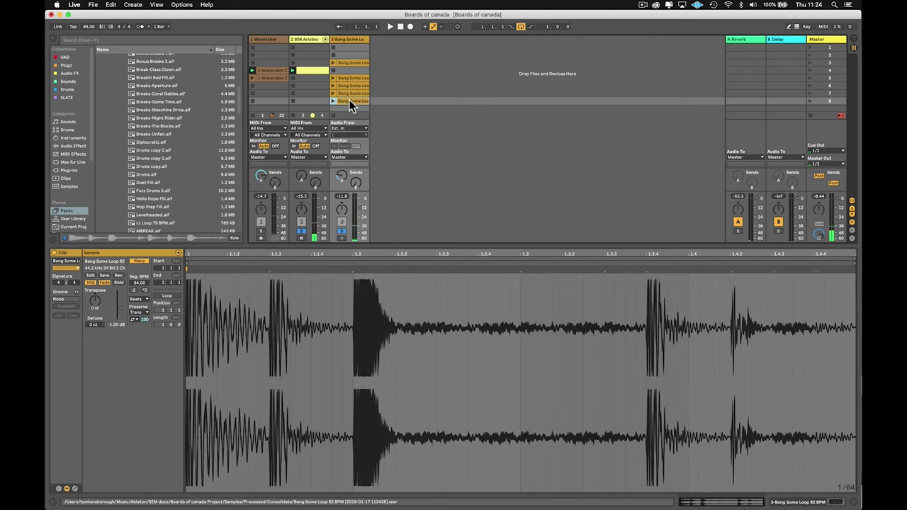
left_click(350, 85)
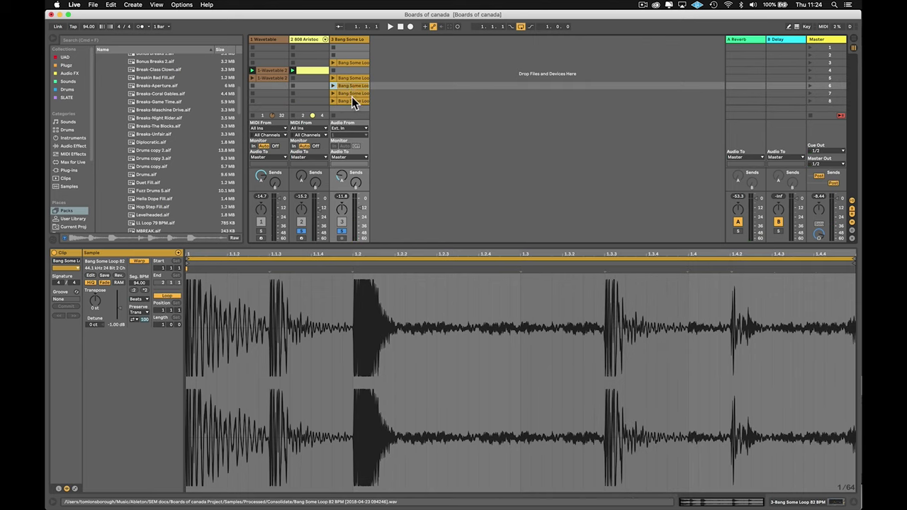
key("Return")
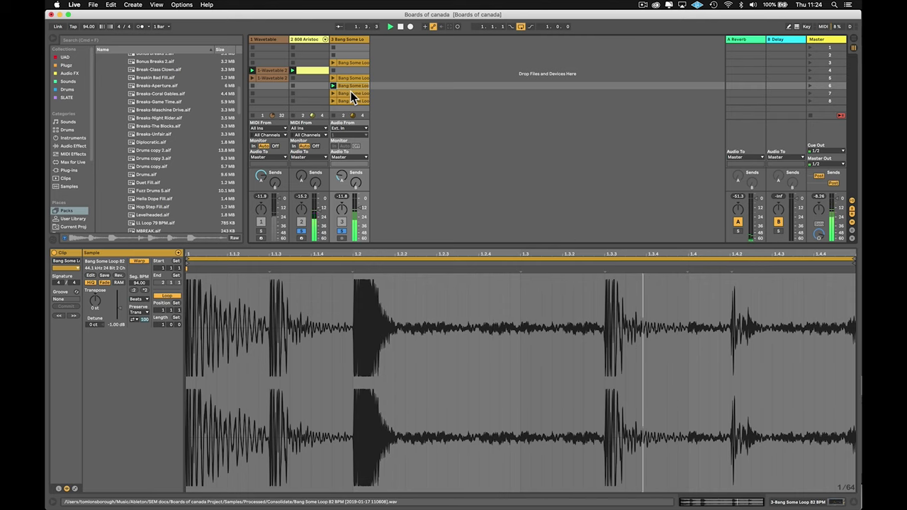
Step: Show the 808 Aristocrat track's devices and locate its kit preset in the browser
left_click(305, 40)
double_click(305, 41)
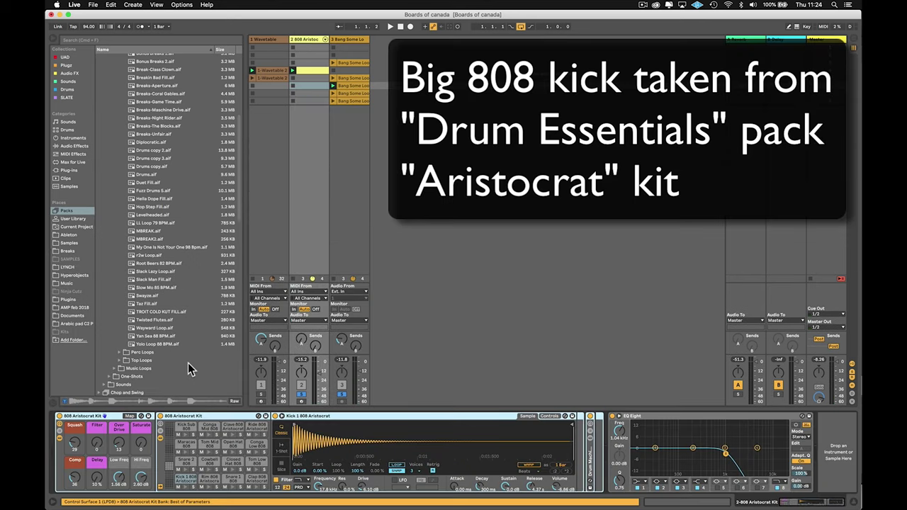
left_click(141, 417)
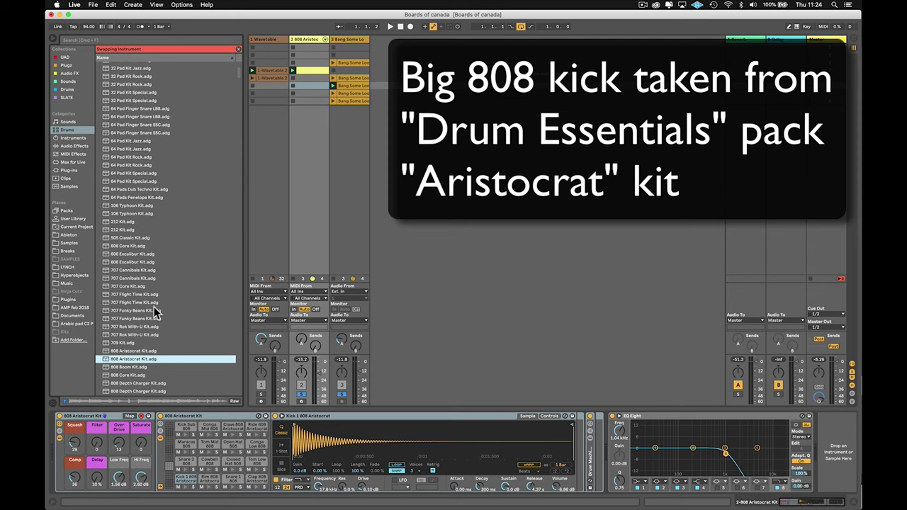
left_click(301, 401)
Step: Open the 808 kick clip in scene 4, audition it together with the soloed break, and clear the solo
double_click(311, 69)
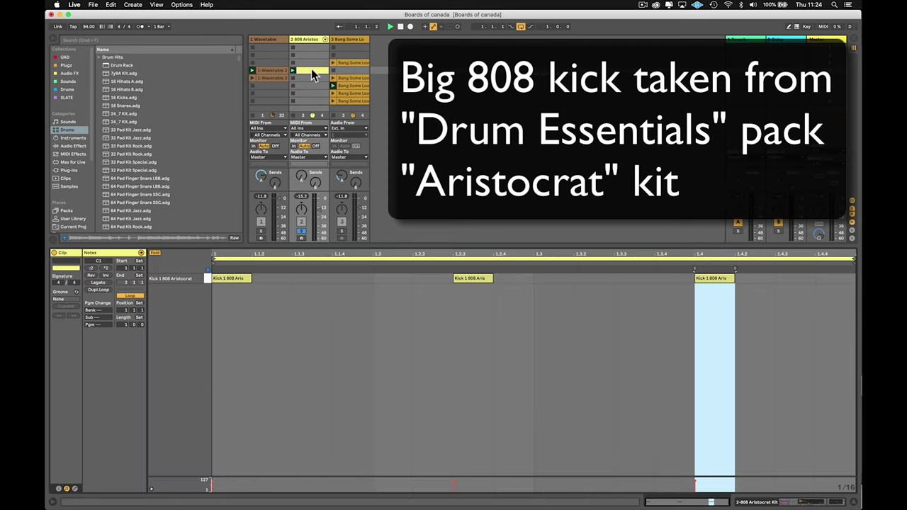
left_click(341, 231)
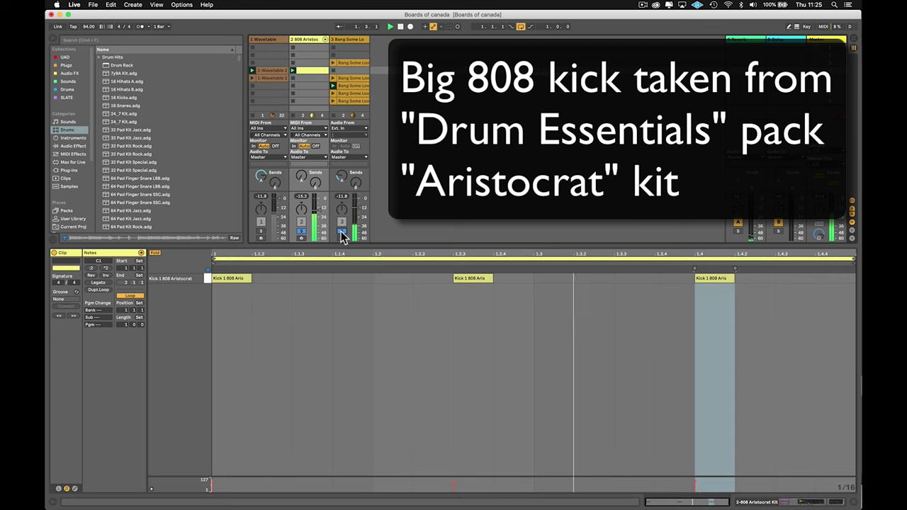
left_click(341, 232)
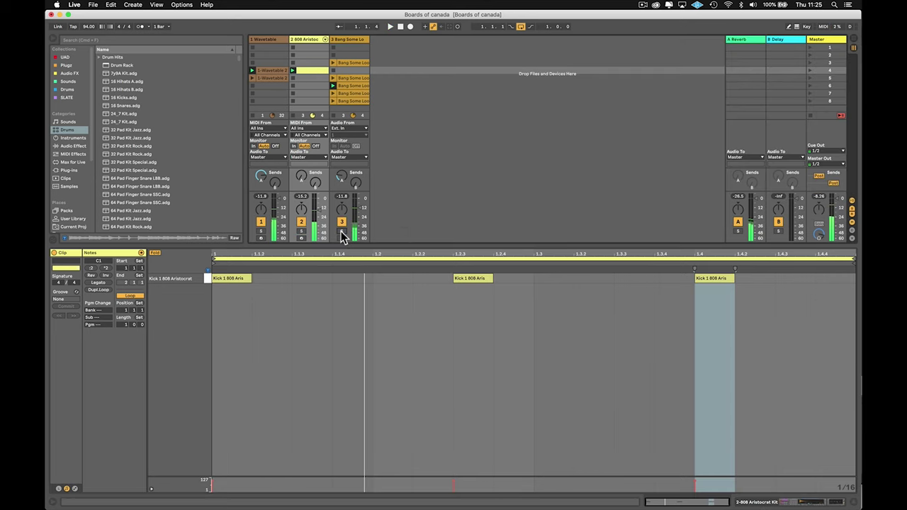
Step: Solo the first Wavetable track, play it and show its device chain
left_click(263, 231)
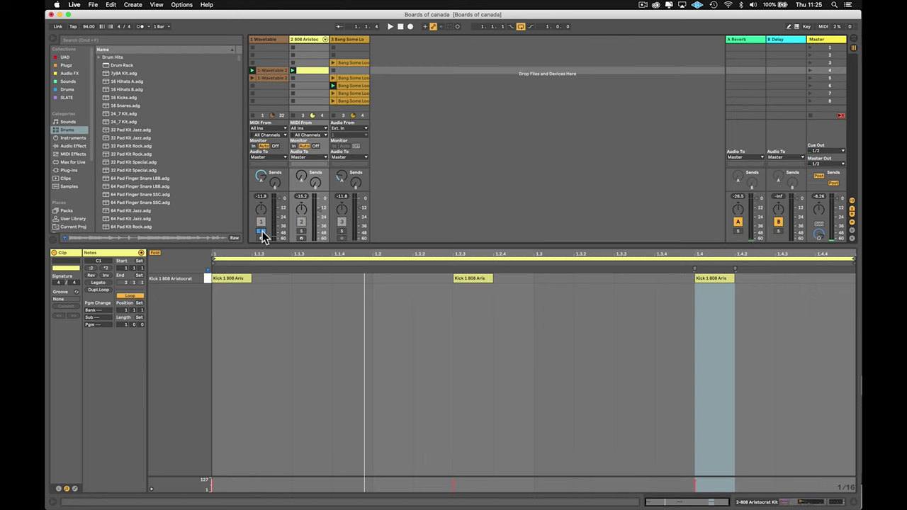
key("space")
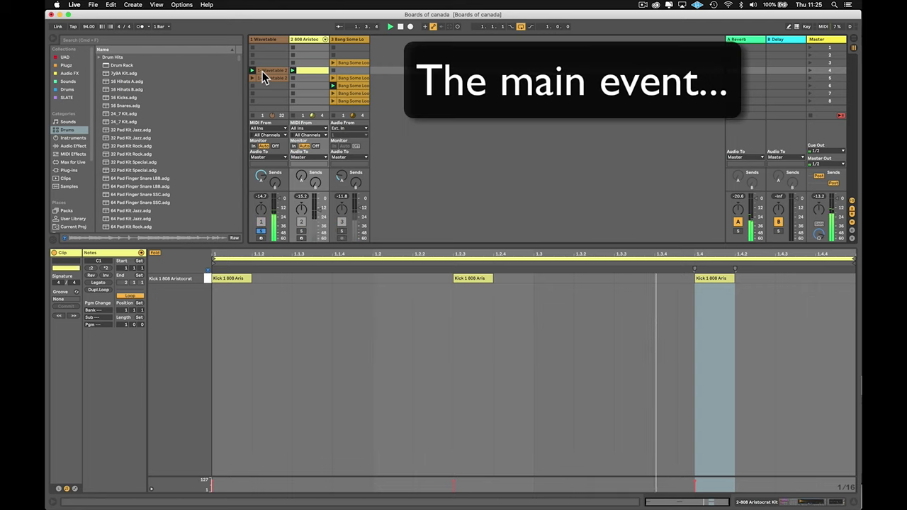
left_click(270, 41)
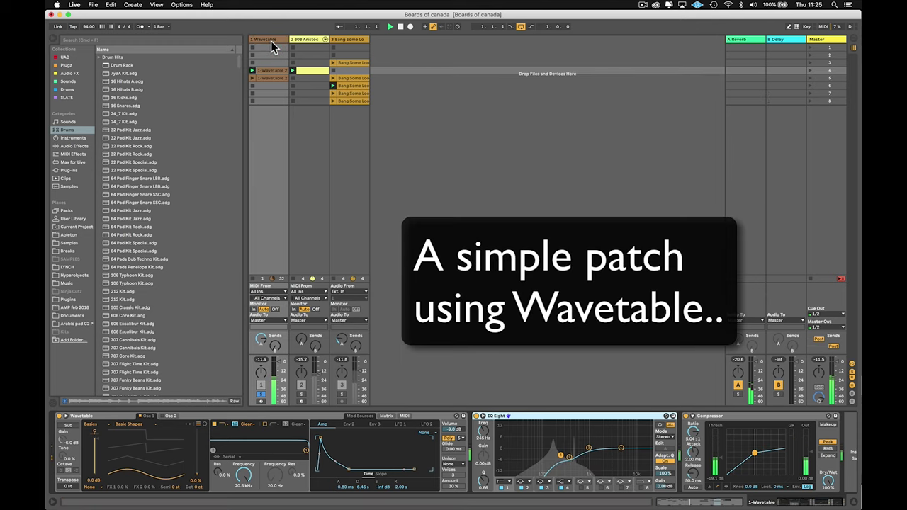
Step: Insert a MIDI track beside the Wavetable track, copy the scene 4 clip into it and load the default Wavetable instrument
key("super+shift+t")
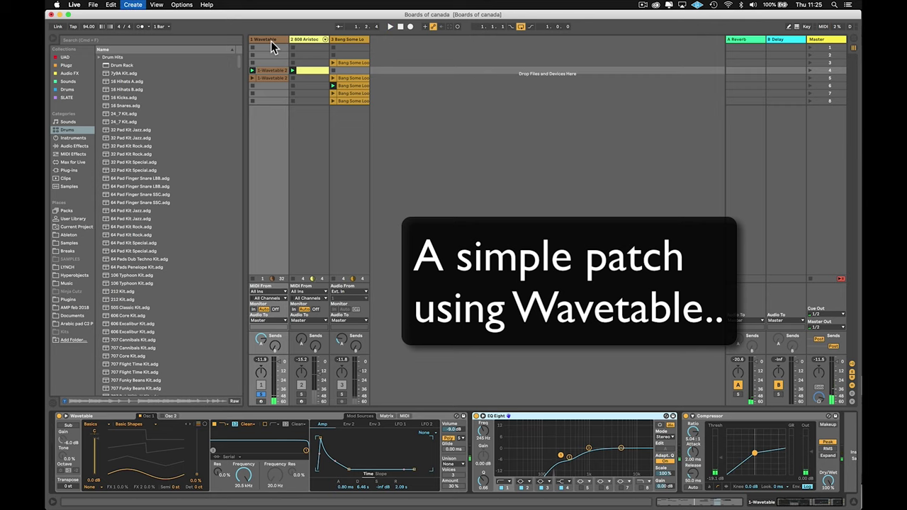
left_click_drag(274, 69, 302, 69)
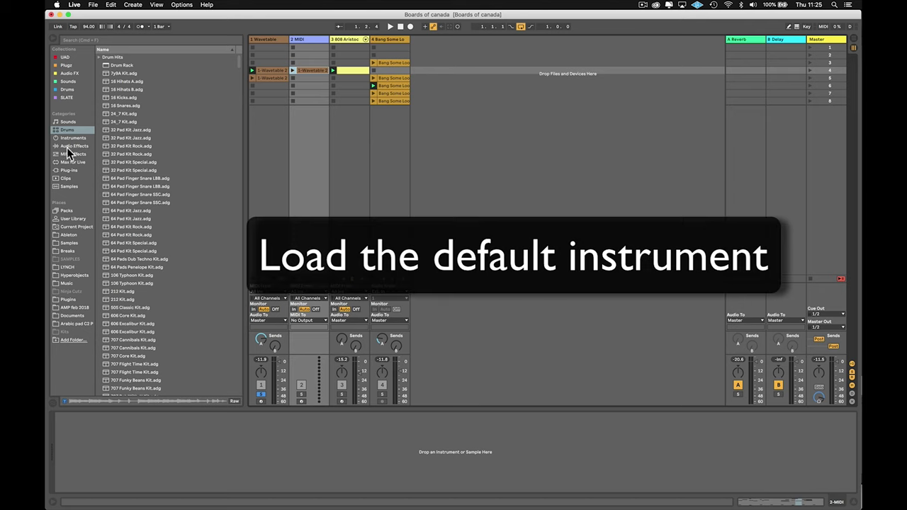
left_click(66, 136)
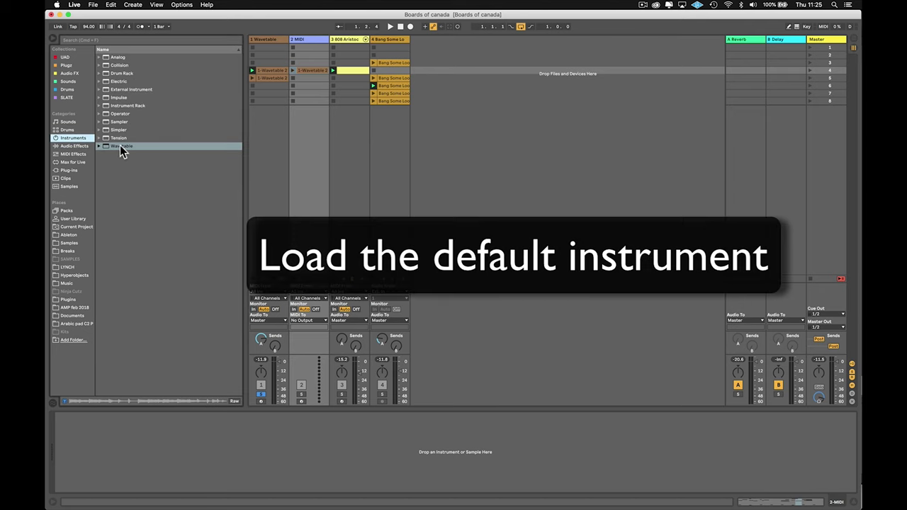
double_click(120, 145)
Step: Play the new track soloed with its Reverb send raised, and set its amp envelope to 2.71 s decay, -inf dB sustain and 3.14 s release
left_click(301, 394)
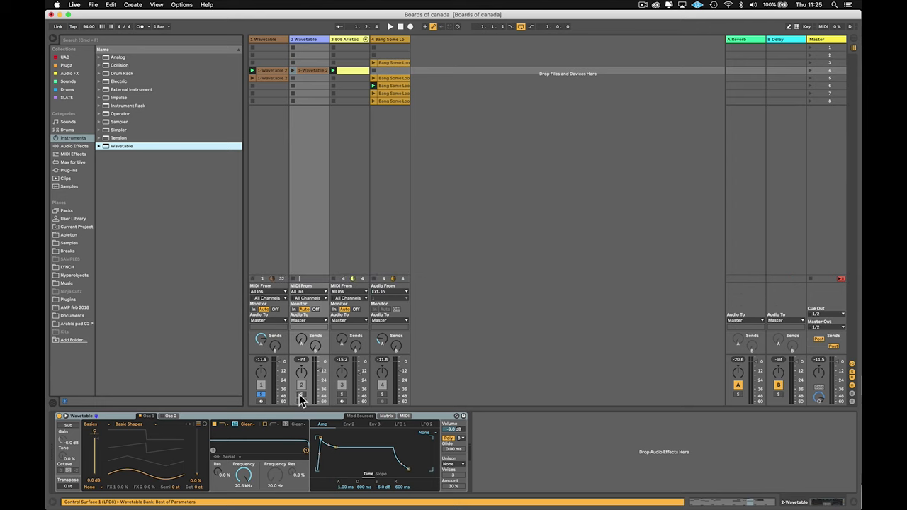
left_click(292, 70)
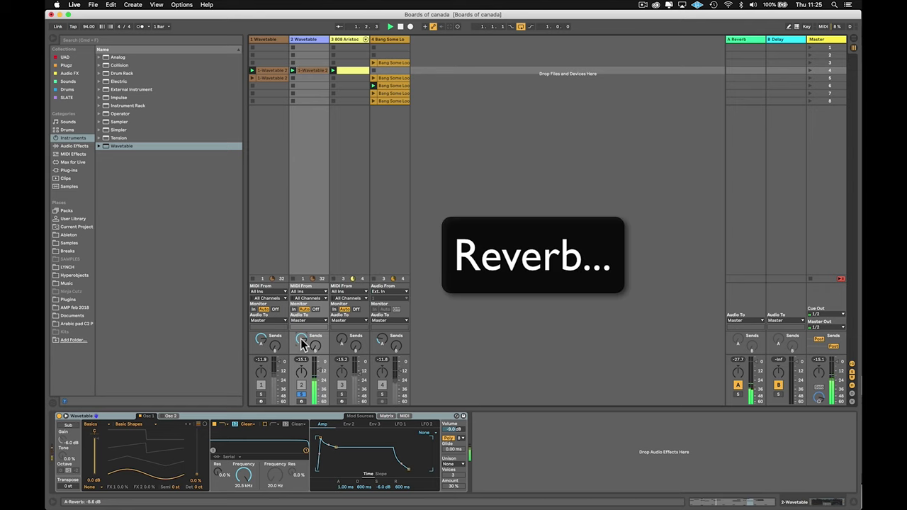
left_click_drag(338, 451, 352, 469)
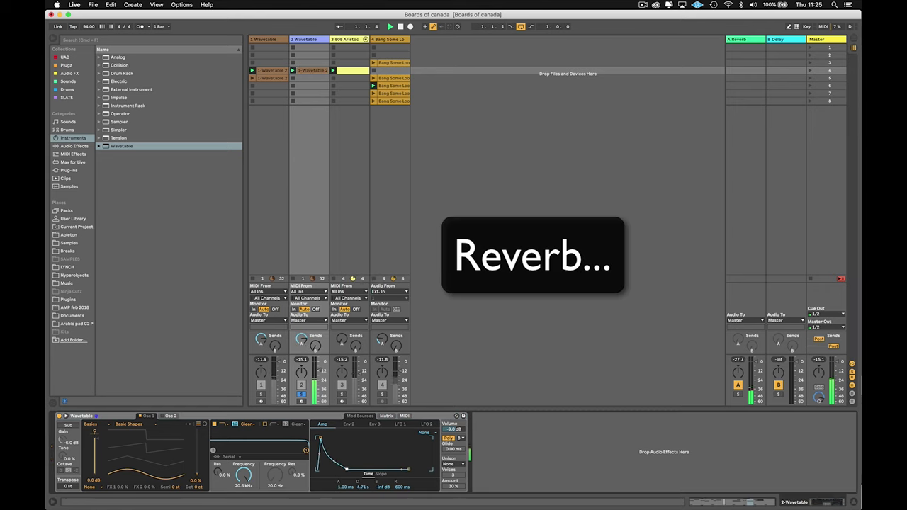
left_click_drag(415, 469, 417, 469)
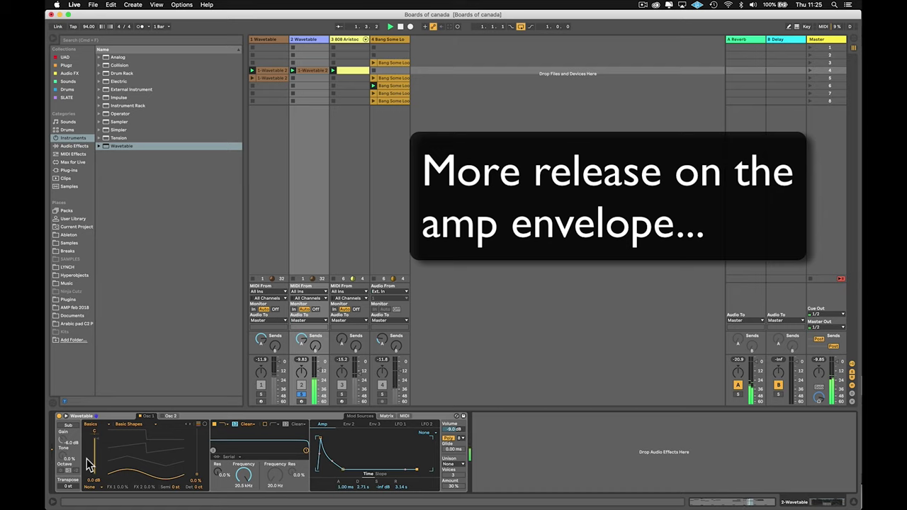
Step: Expand the new Wavetable's view, modulate Pitch with LFO 1 by 1.5, and turn off LFO 1's retrigger
left_click(66, 417)
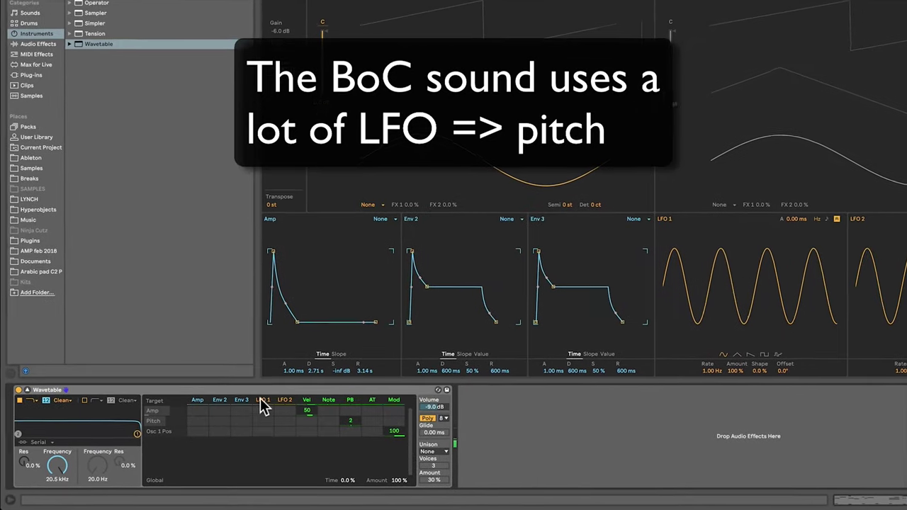
left_click_drag(263, 420, 264, 414)
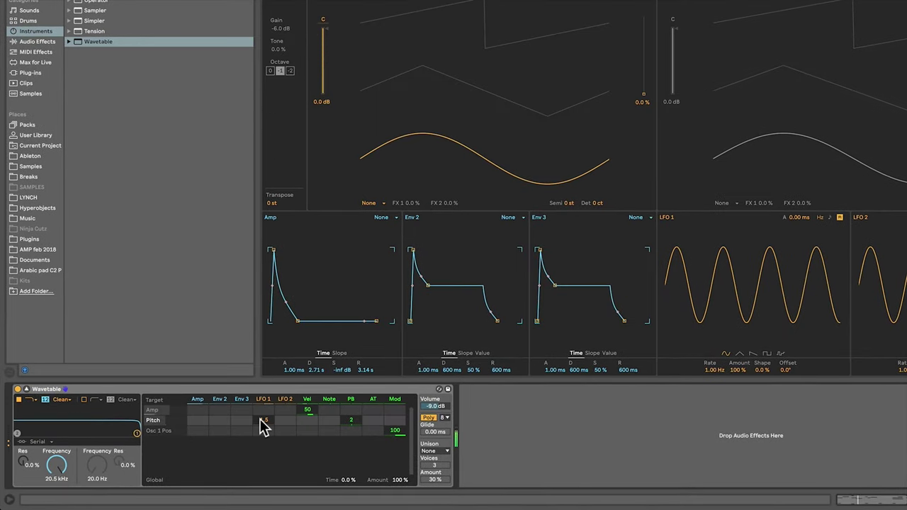
left_click(840, 218)
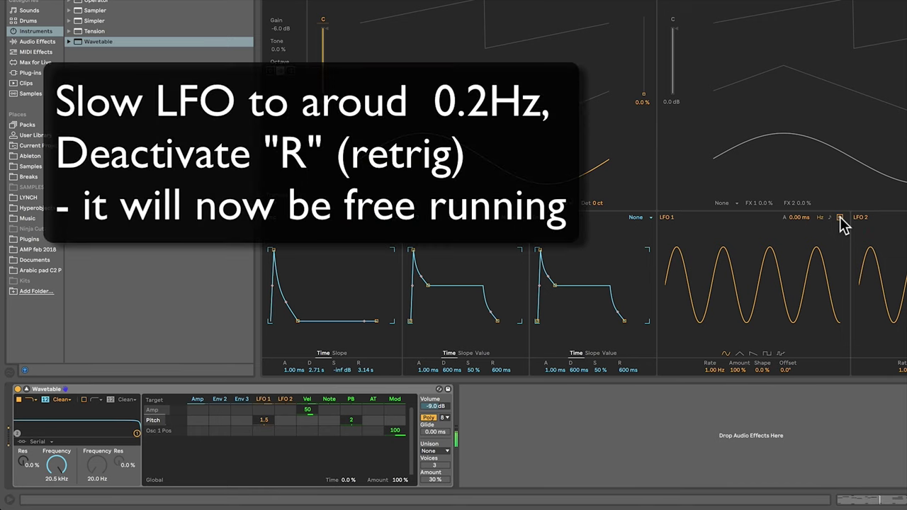
Step: Slow LFO 1 to 0.21 Hz, reduce its Pitch modulation to 0.3, and collapse the expanded Wavetable view
left_click_drag(711, 372, 711, 423)
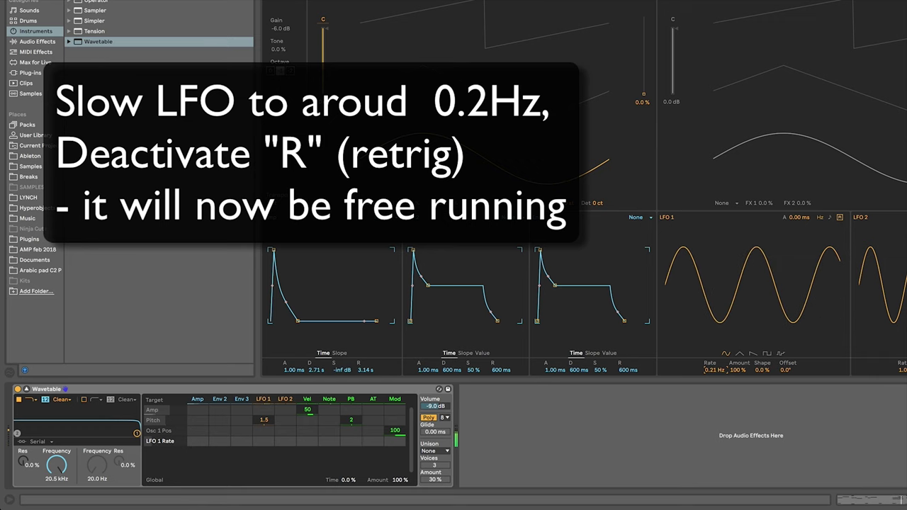
left_click_drag(263, 422, 263, 429)
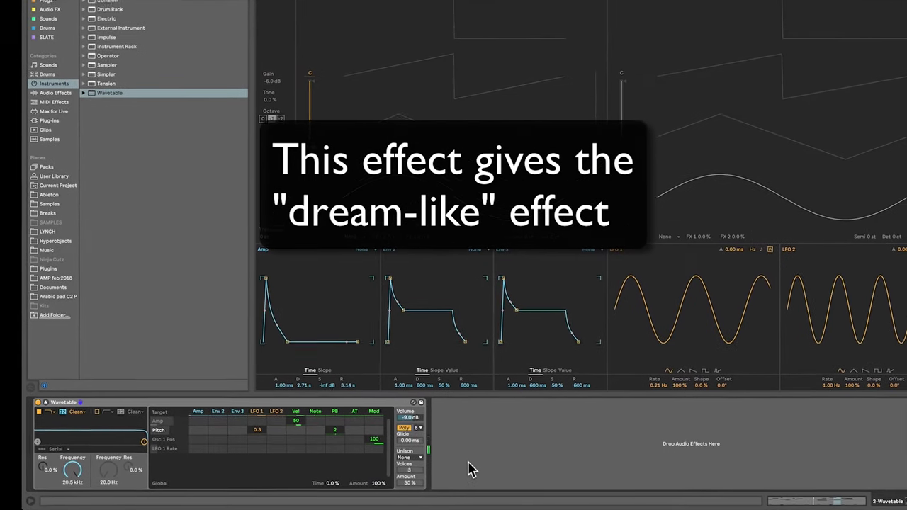
left_click(49, 405)
Step: Copy the first track's scene 5 clip to the second Wavetable track and launch it, unsolo that track, and deactivate the first Wavetable track
left_click_drag(272, 63, 296, 79)
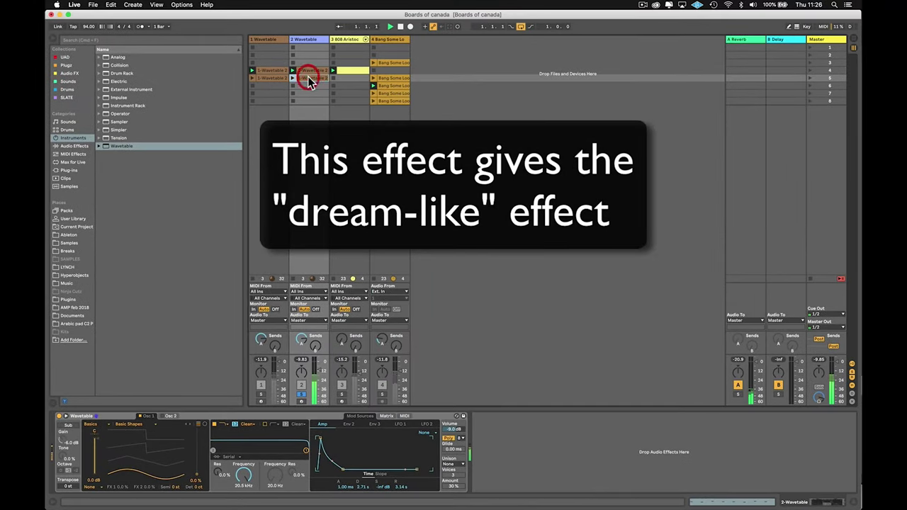
left_click(299, 392)
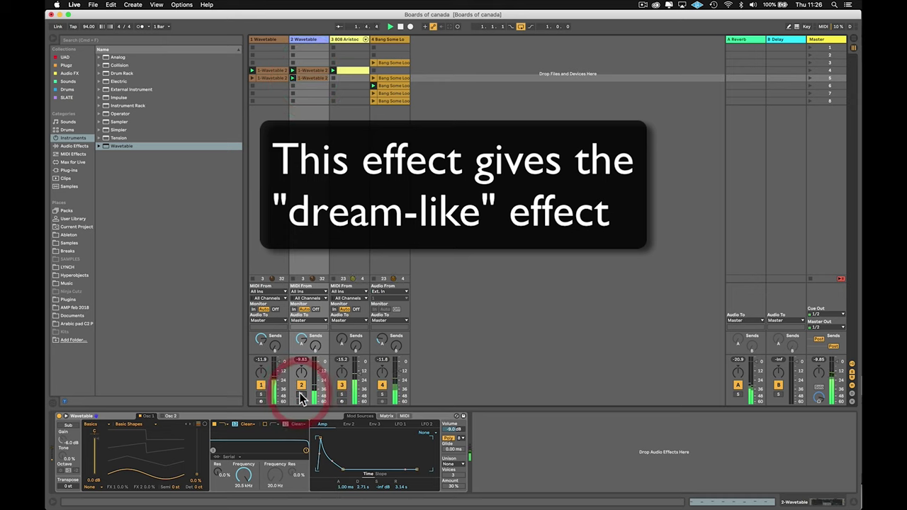
left_click(260, 387)
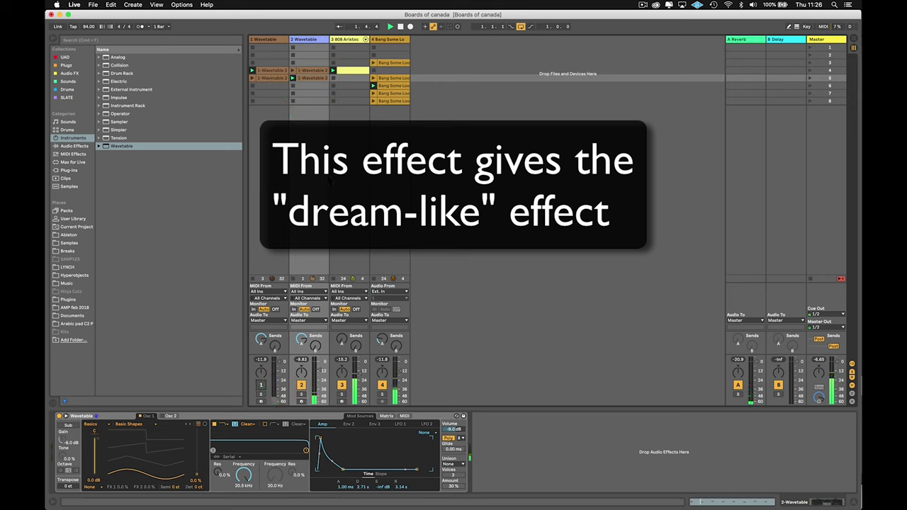
Step: Show the MIDI notes of the second Wavetable track's scene 5 clip and of its scene 4 clip
left_click(303, 77)
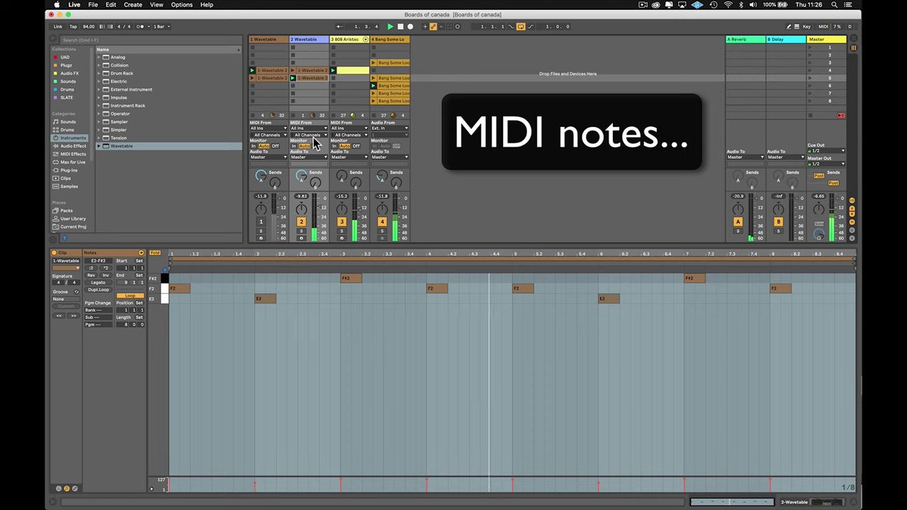
left_click(305, 72)
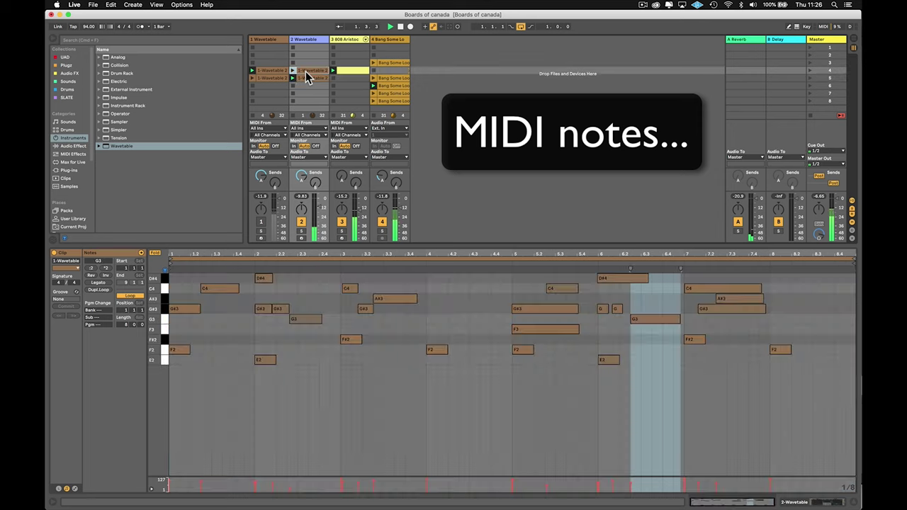